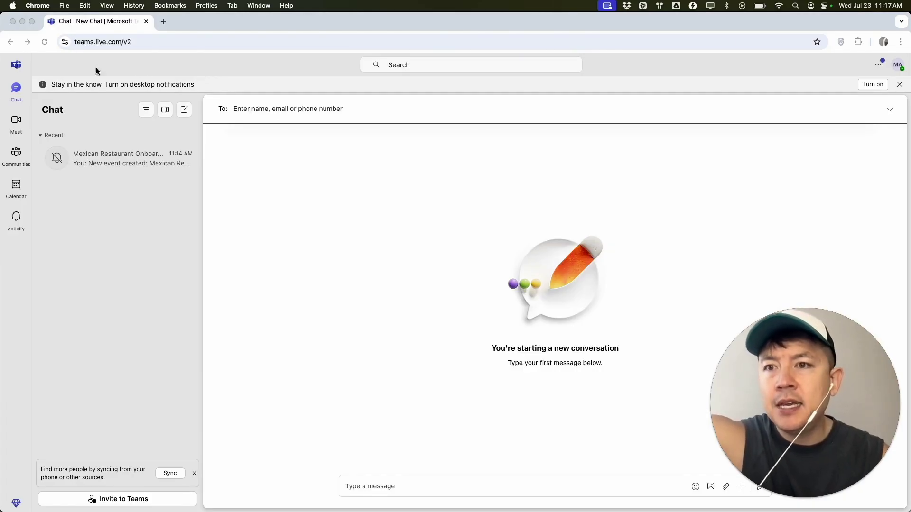
- Go to the Meet page listing meeting links and scheduled meetings
click(13, 123)
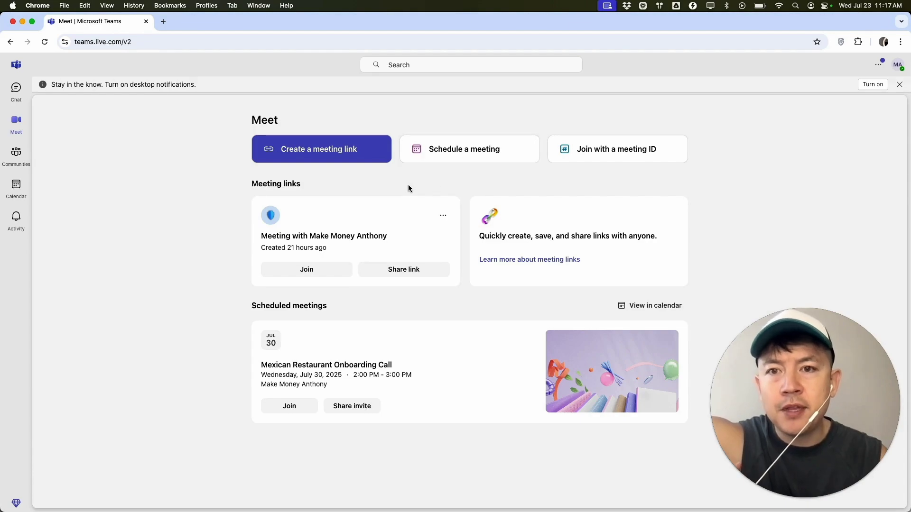
- Create an instant meeting link titled 'Chinese Restaurant Onboarding' and copy it
click(352, 156)
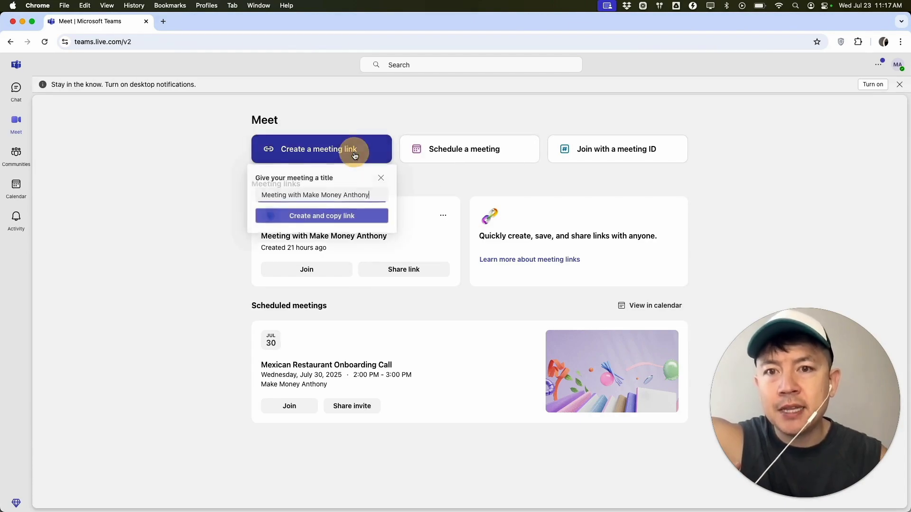
triple_click(352, 196)
text(Chines)
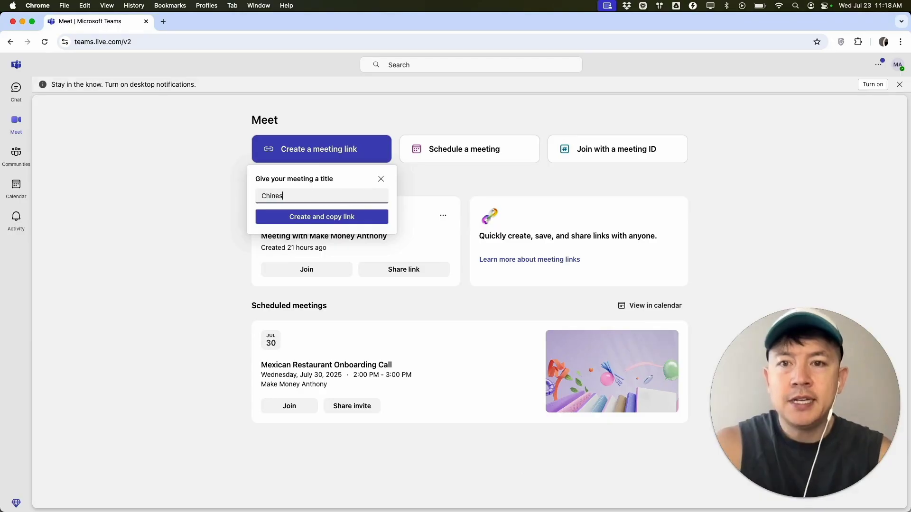
text(e Restaurant Onboarding)
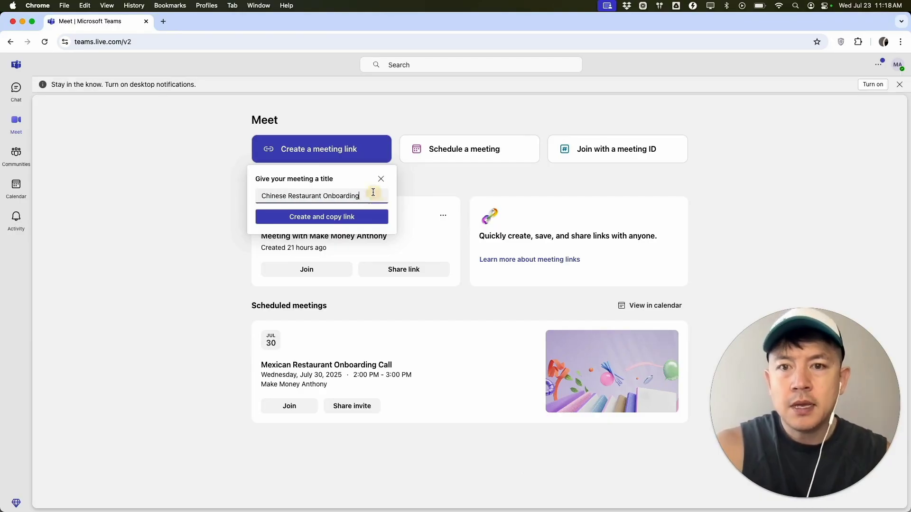
click(344, 217)
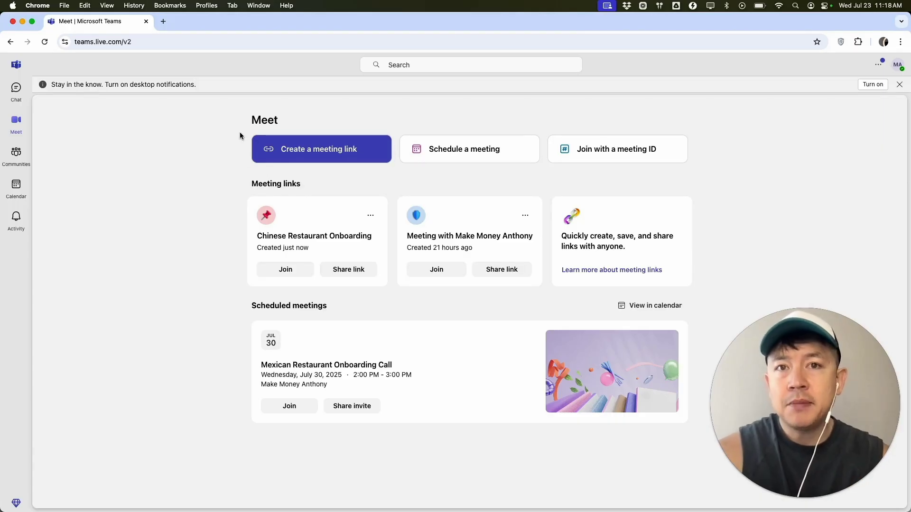
- Begin a scheduled meeting and title it 'Italian Restaurant'
click(444, 154)
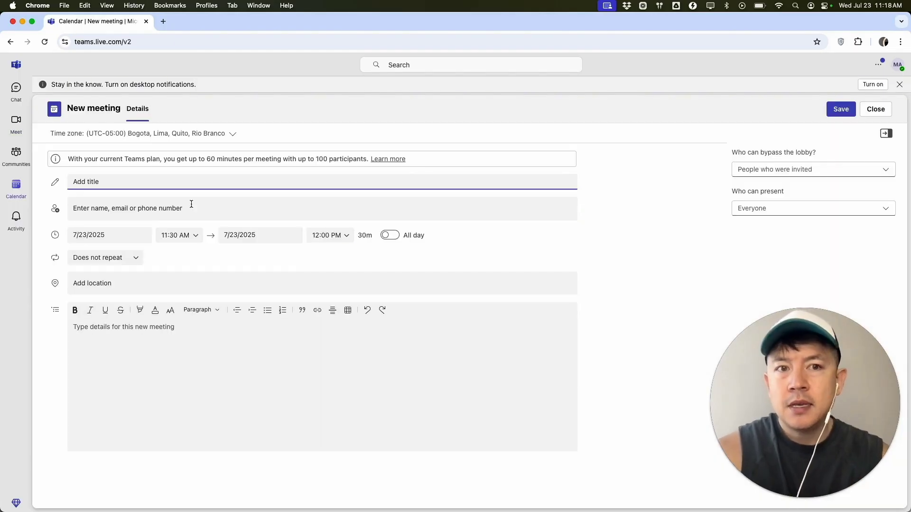
click(94, 184)
text(Italian Resta)
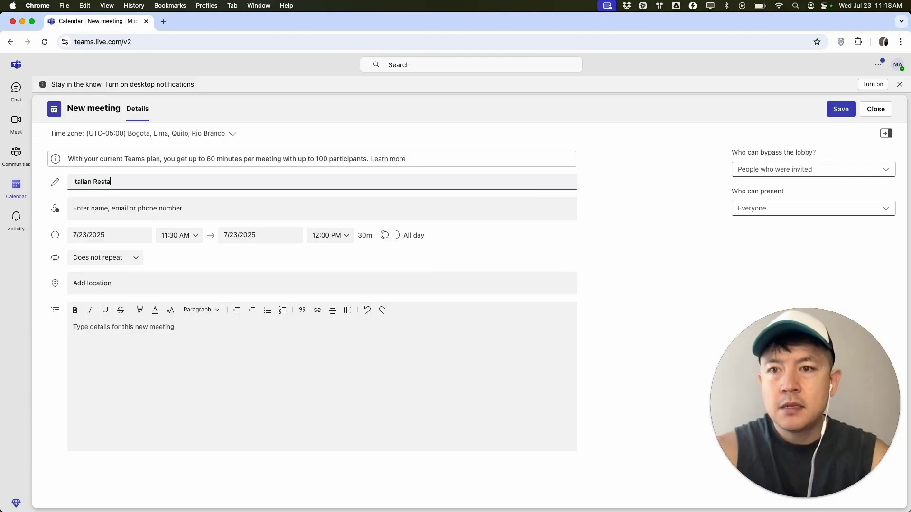
text(urant)
click(93, 209)
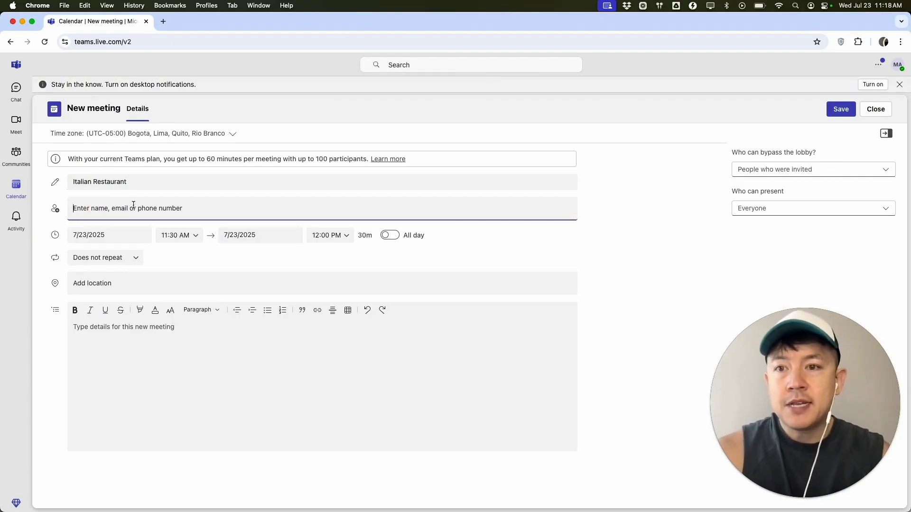
- Set the meeting to July 26, 2025, ending at 1:30 PM
click(114, 237)
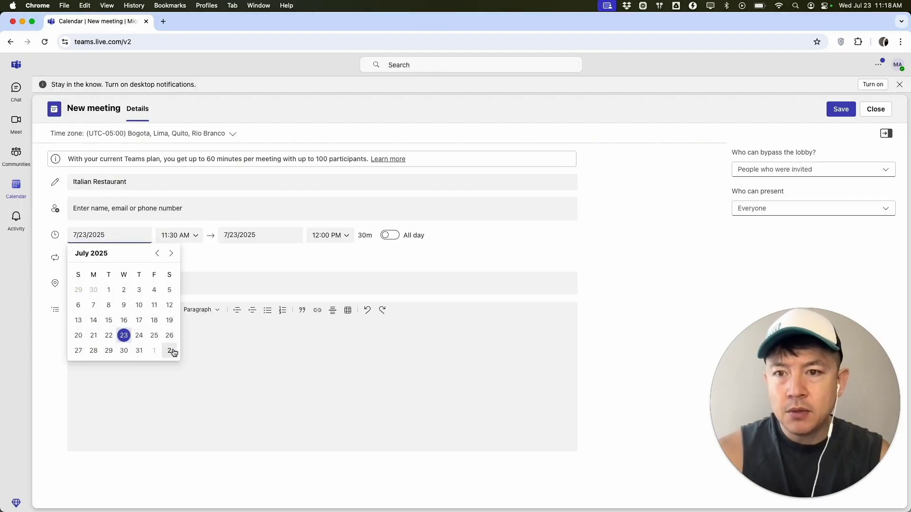
click(168, 335)
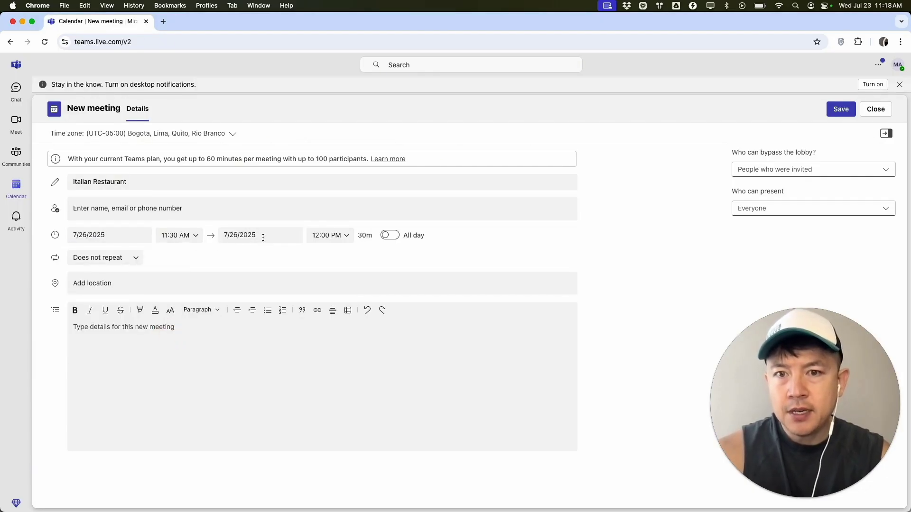
click(346, 236)
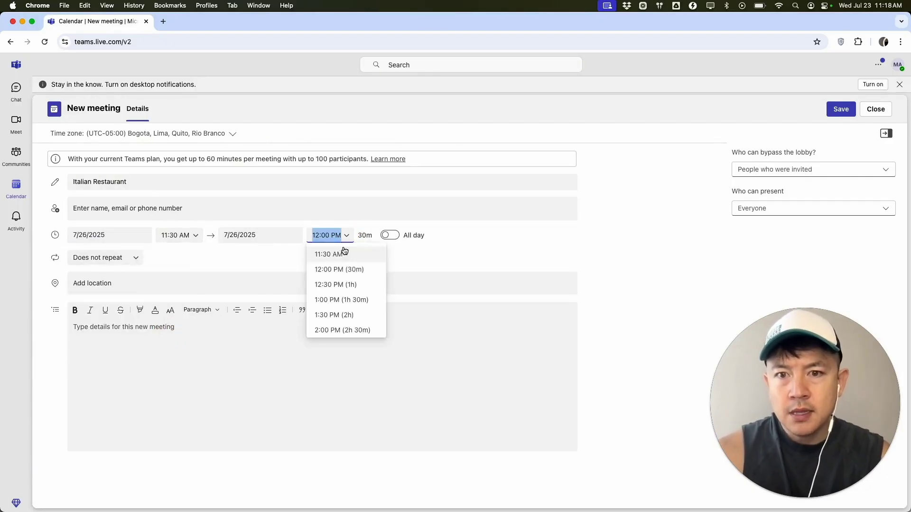
click(332, 297)
click(437, 241)
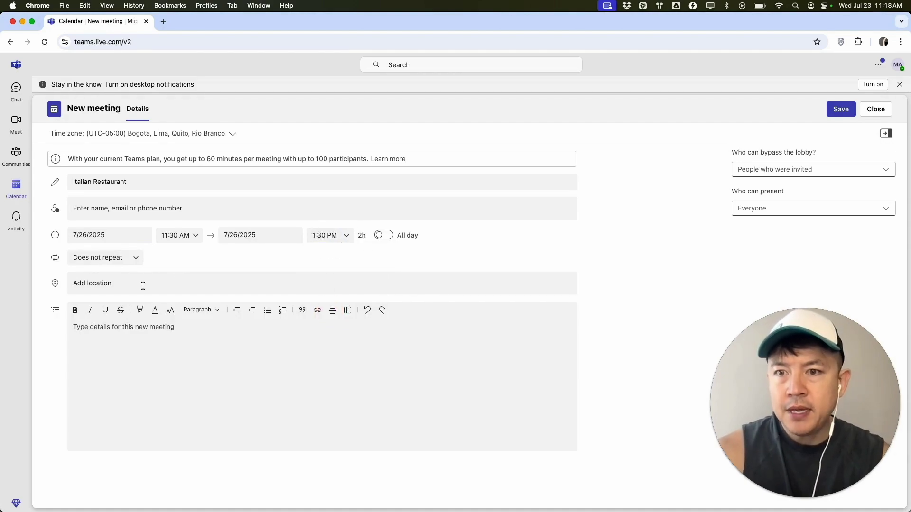
- Set the meeting location to 'Universe'
click(129, 283)
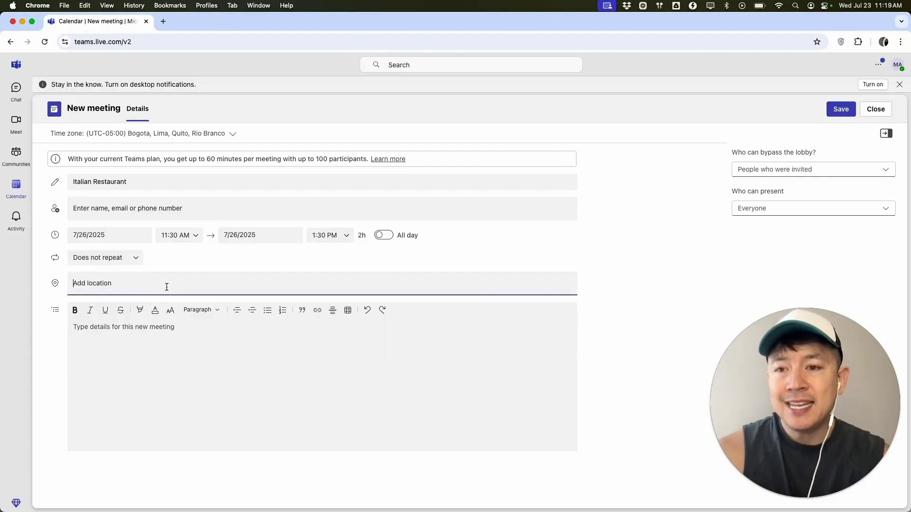
text(Universe)
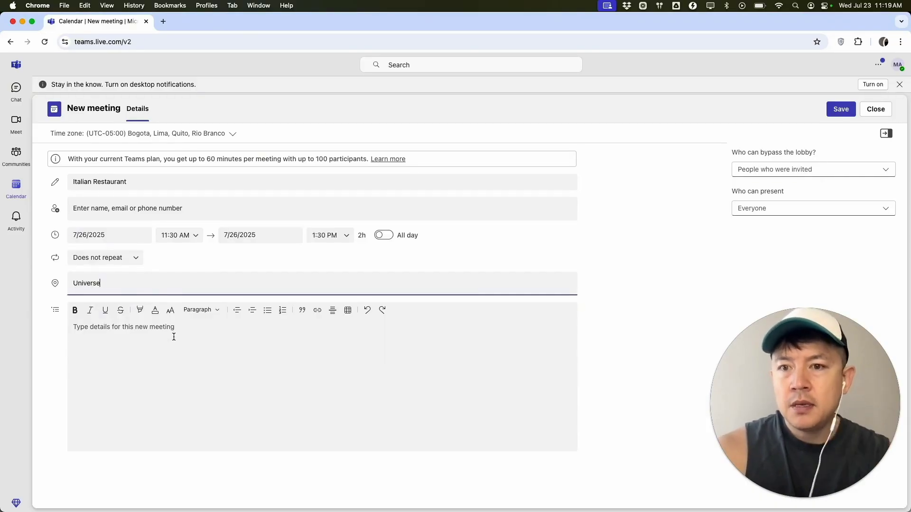
key(Return)
- Restrict lobby bypass and presenting to Only me
click(754, 171)
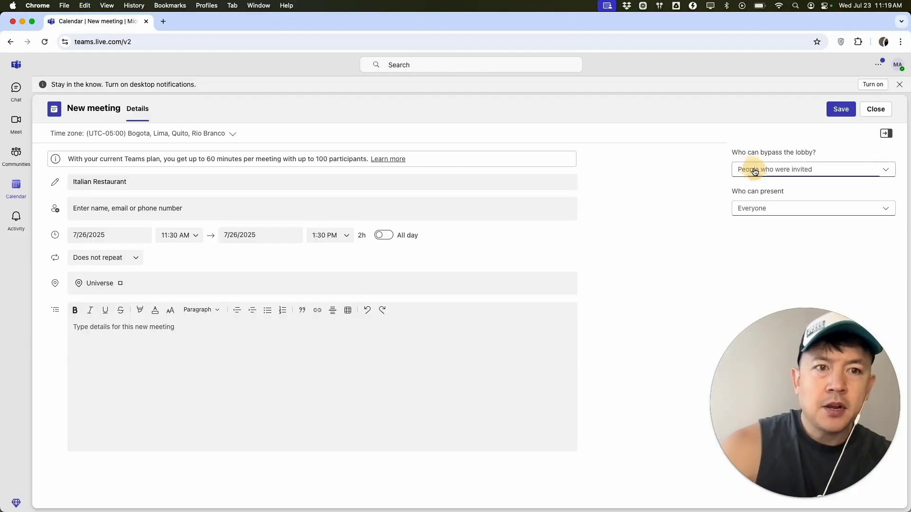
click(760, 202)
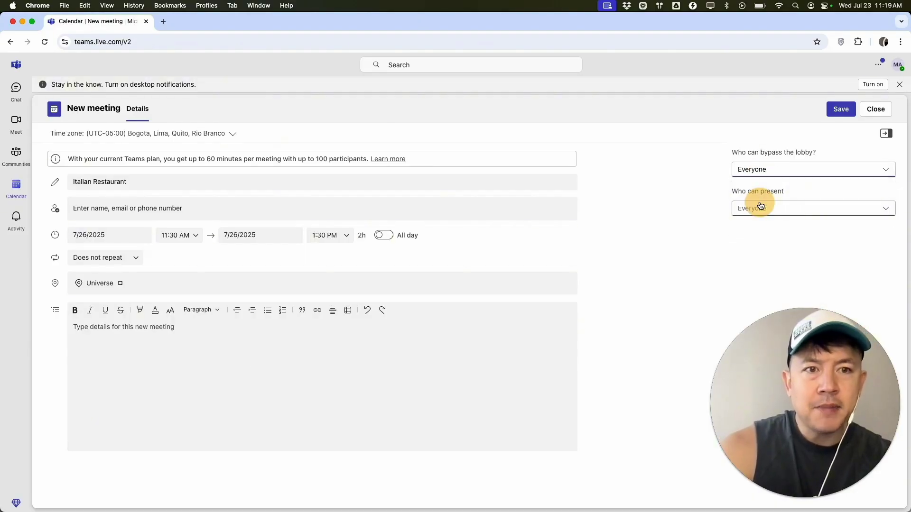
click(735, 170)
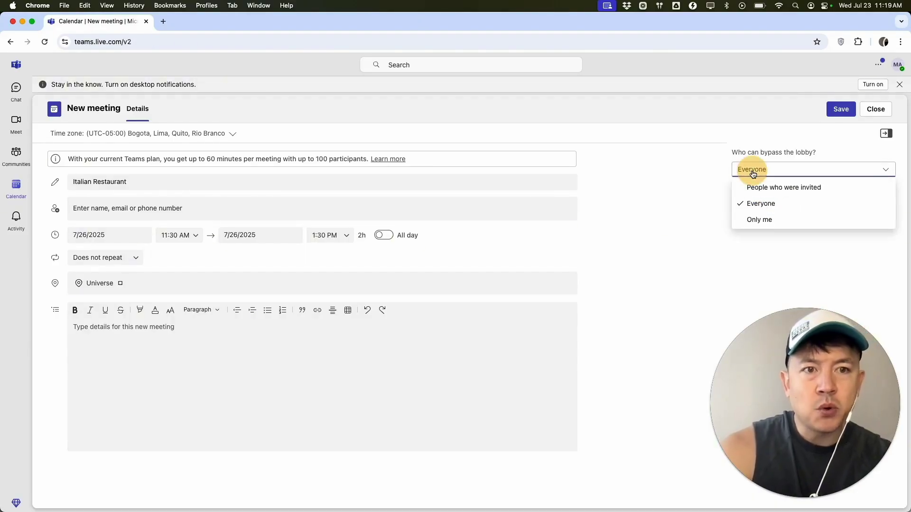
click(758, 221)
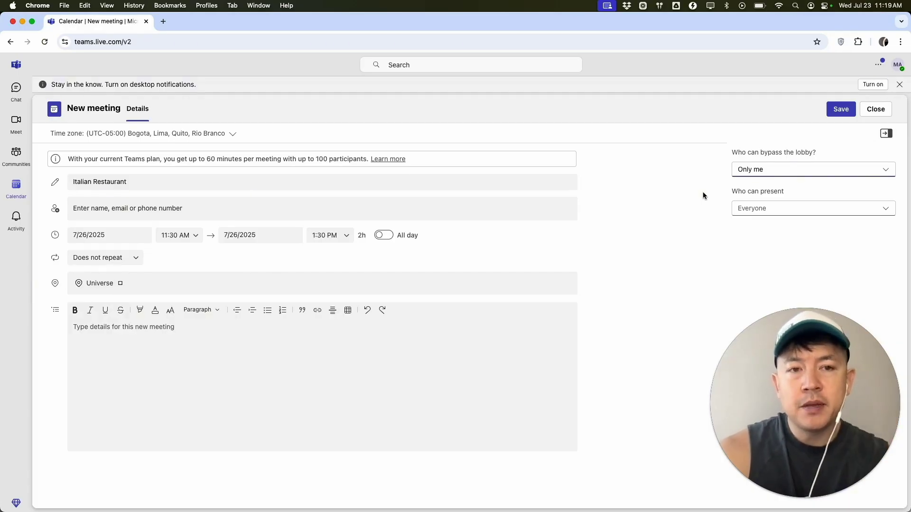
click(768, 208)
click(756, 243)
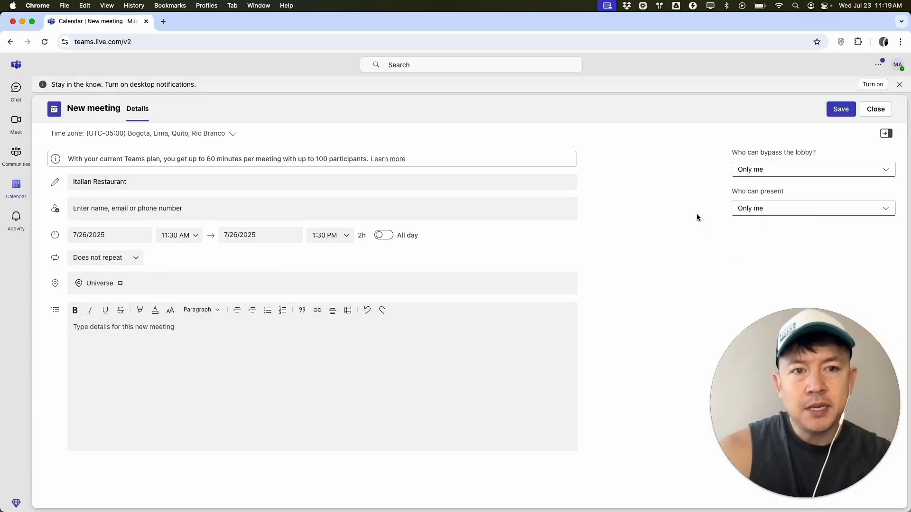
- Save the Italian Restaurant meeting and copy its invitation
click(841, 108)
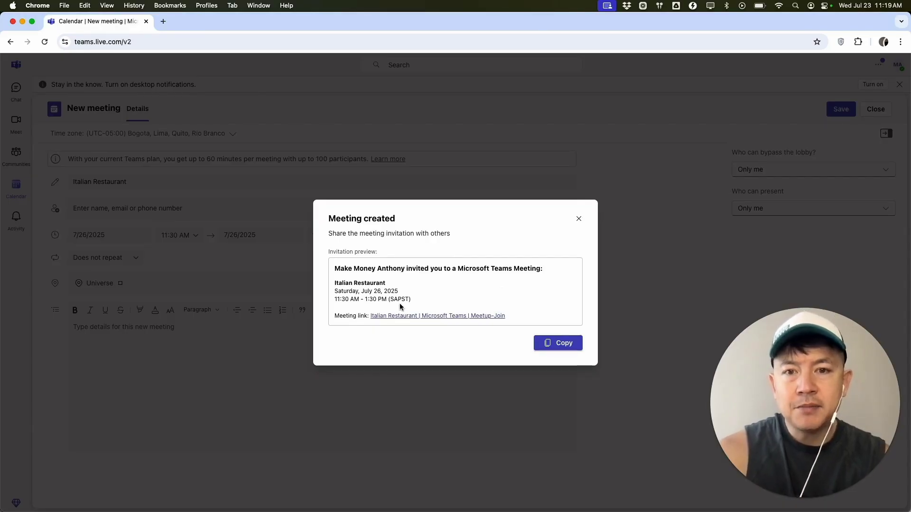
click(555, 346)
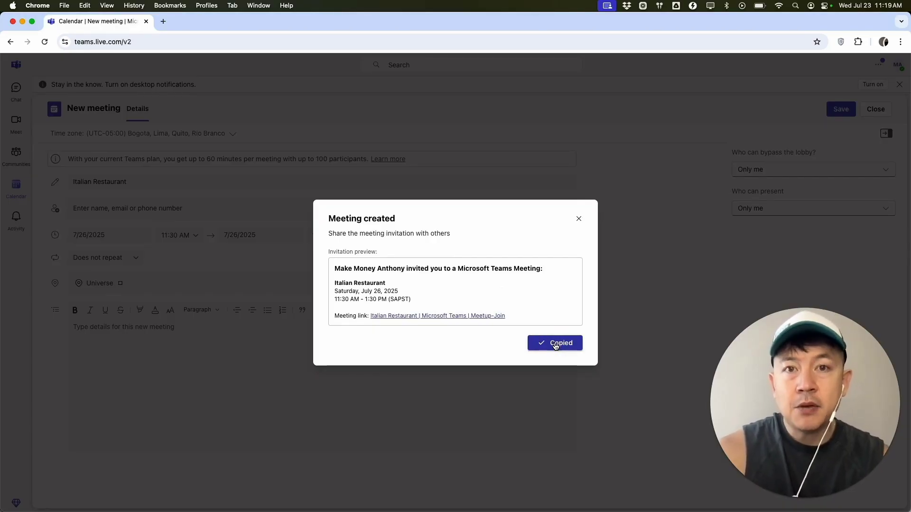